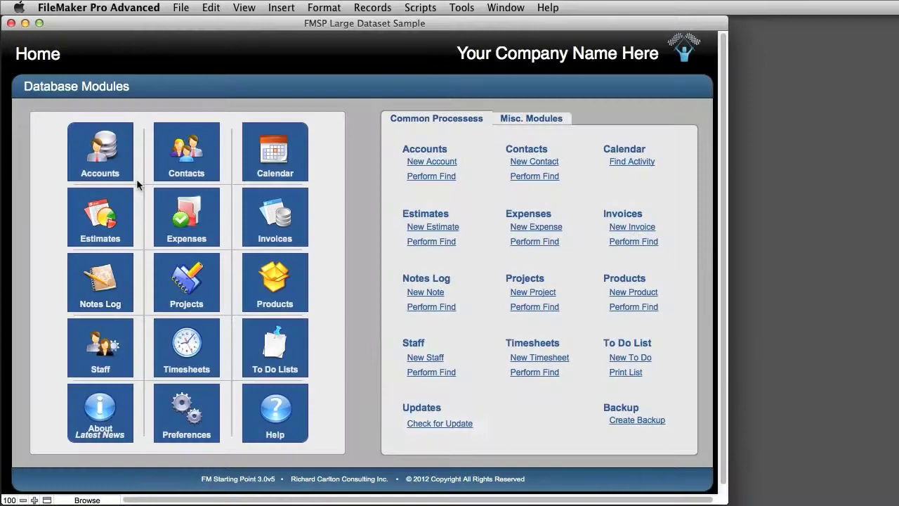
Step: In the Contacts layout, find all records with State TX
left_click(172, 168)
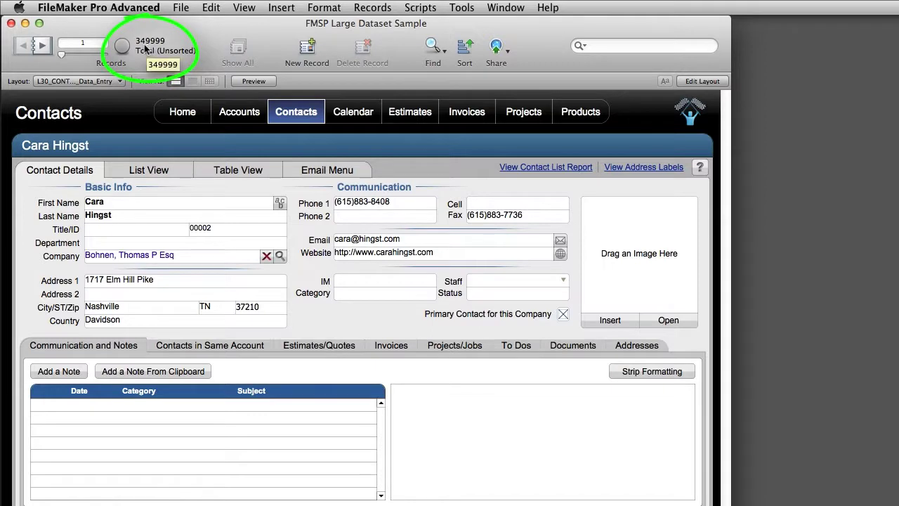
key("super+f")
left_click(205, 307)
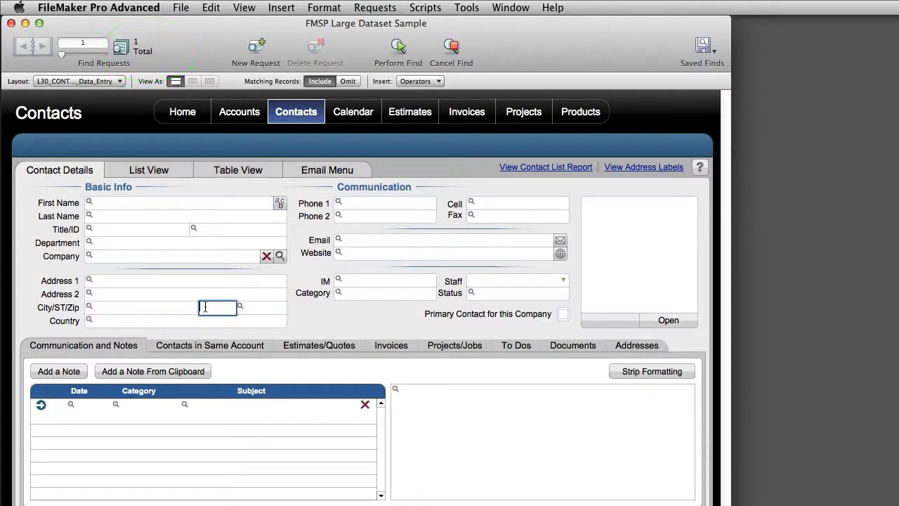
type("TX")
key("Return")
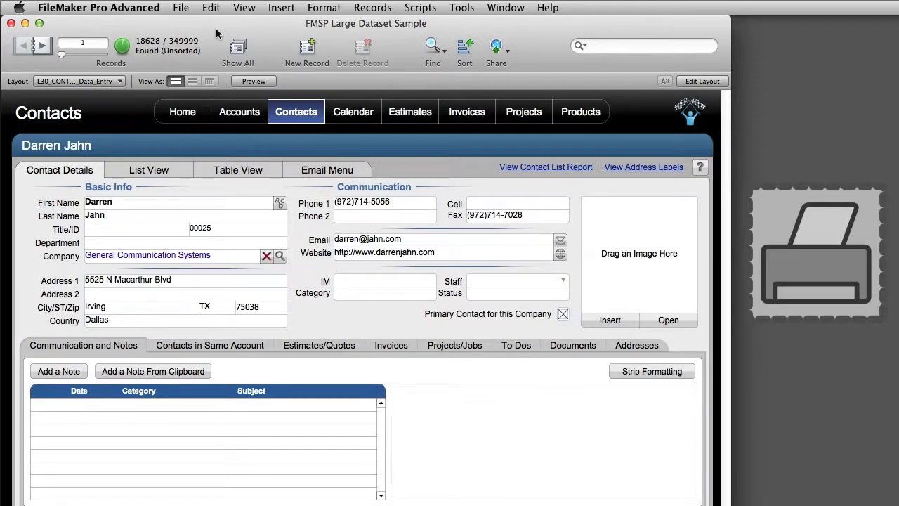
left_click(182, 8)
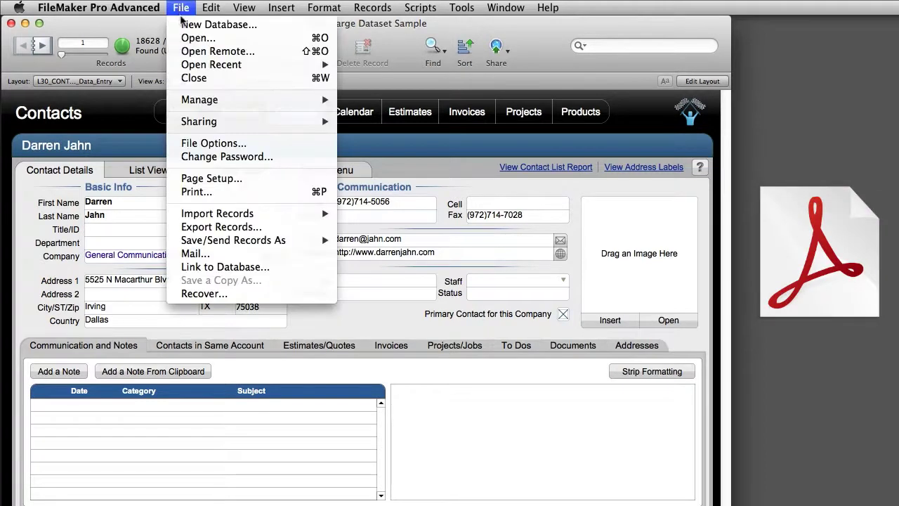
mouse_move(230, 239)
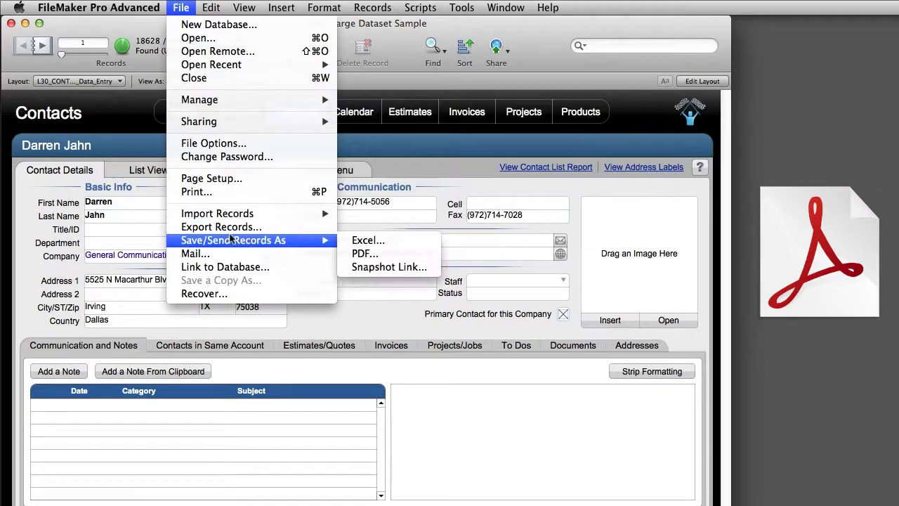
left_click(355, 257)
left_click_drag(827, 198, 371, 197)
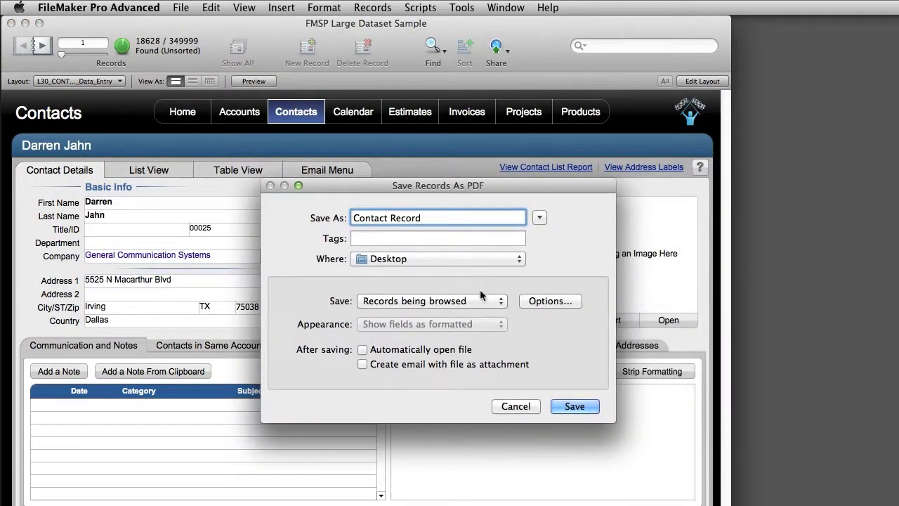
left_click(487, 302)
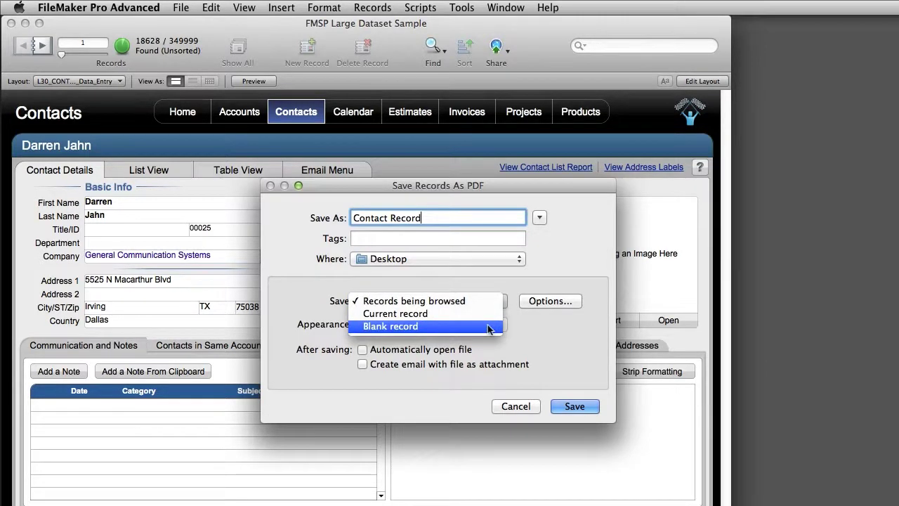
left_click(492, 277)
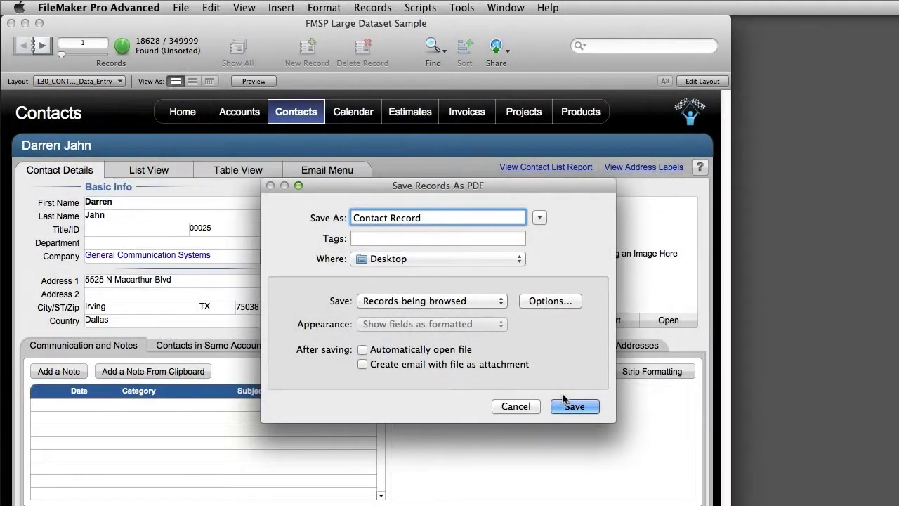
left_click(569, 404)
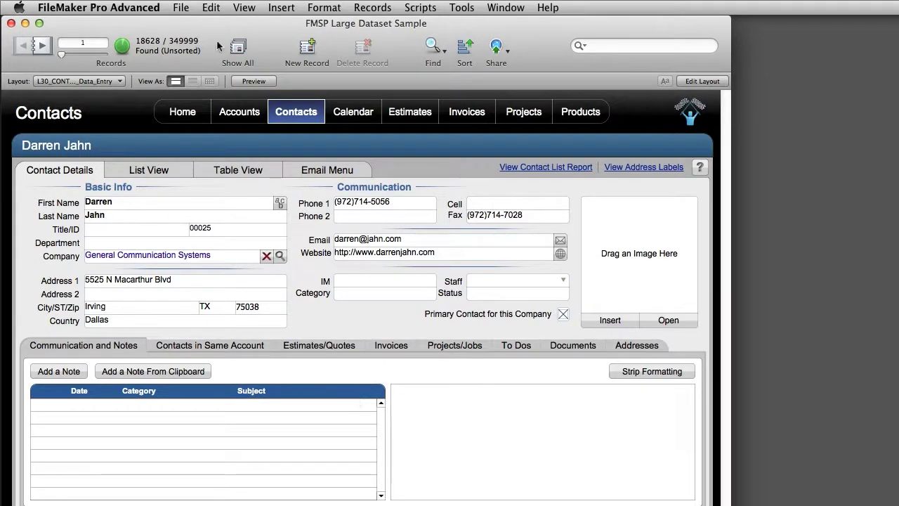
Step: Start exporting the found records and name the export file 'export of TX'
left_click(184, 8)
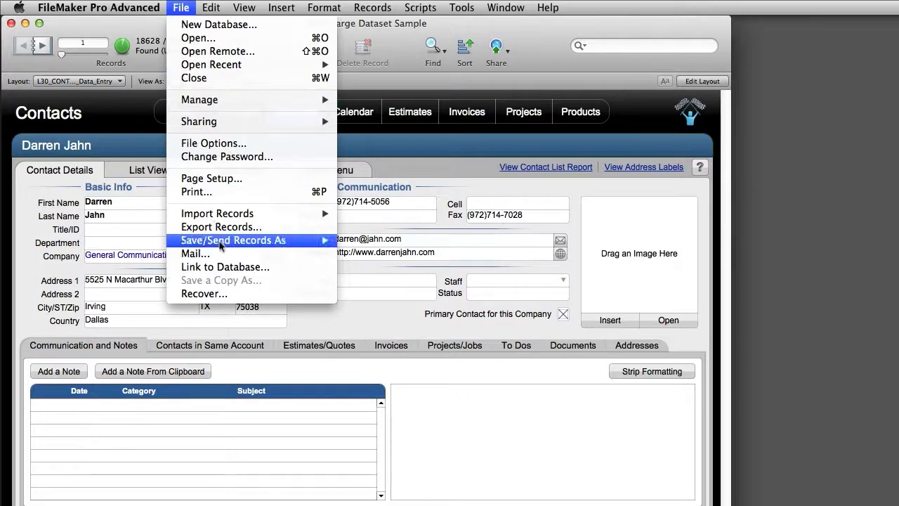
left_click(274, 227)
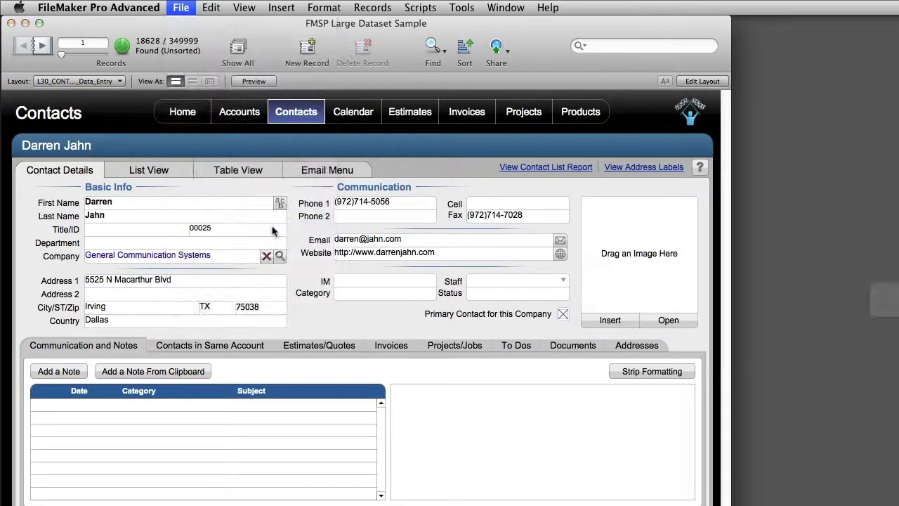
left_click_drag(874, 187, 442, 185)
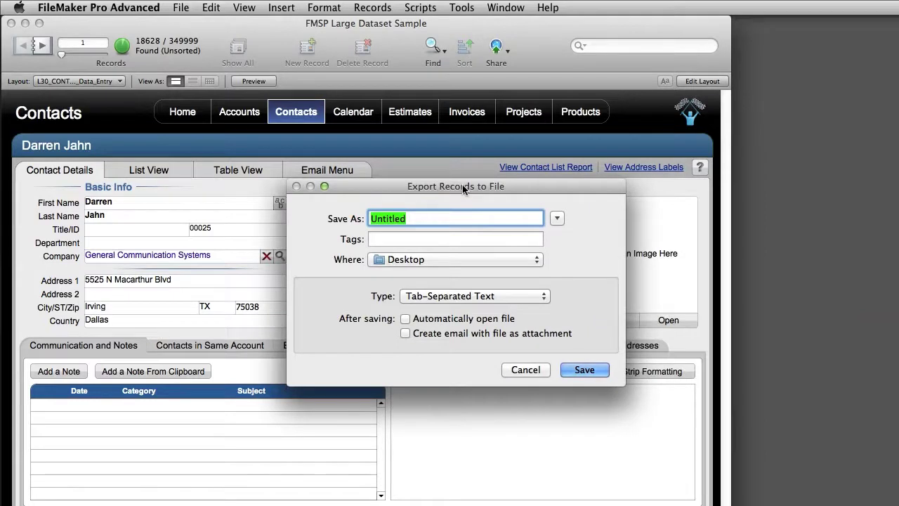
type("export of TX")
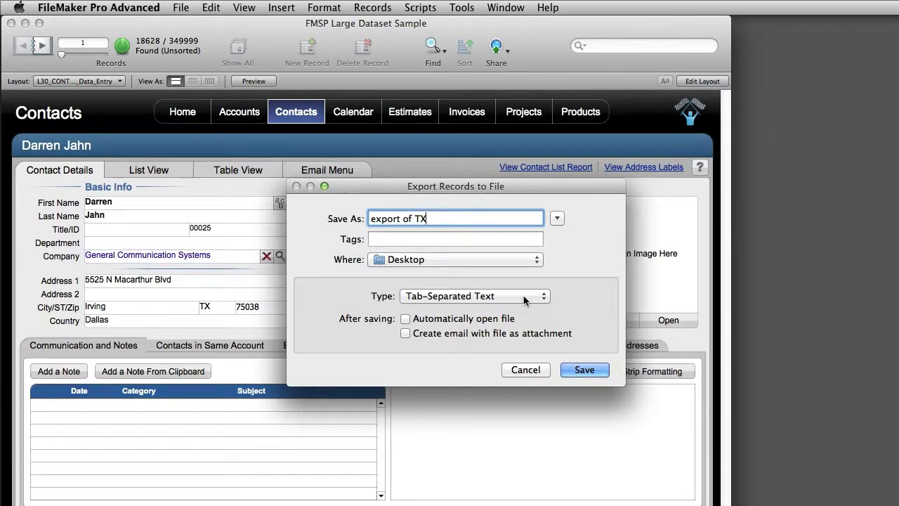
Step: Open the list of export file formats in the Export Records dialog
left_click(526, 300)
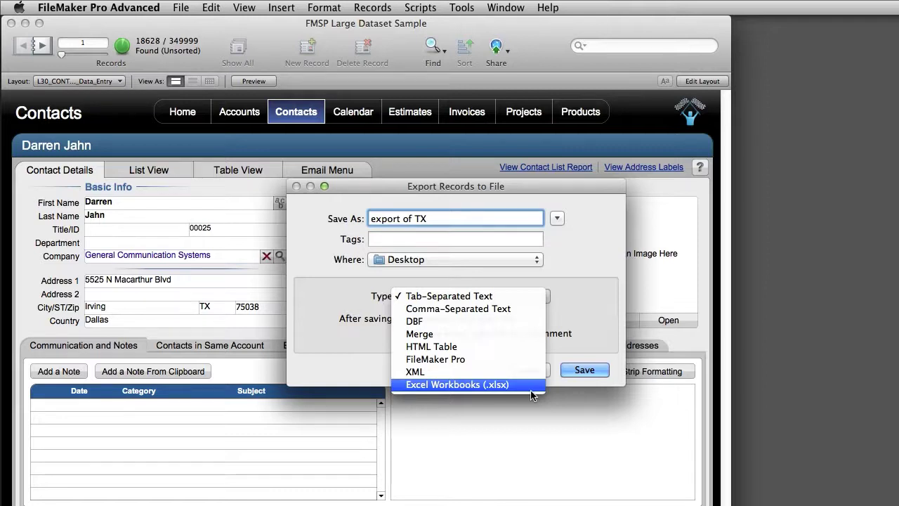
Step: Export as Excel Workbooks (.xlsx), auto-open the file, add the .xlsx ending and save
left_click(529, 389)
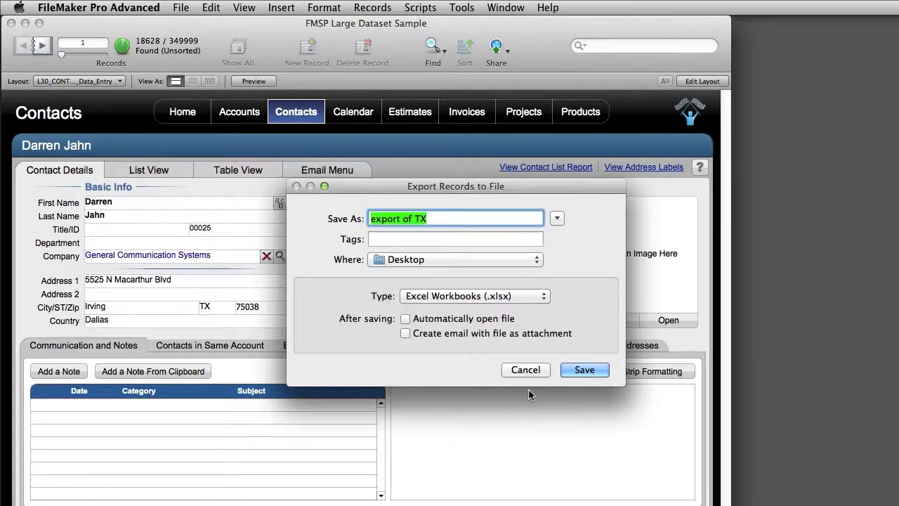
left_click(406, 320)
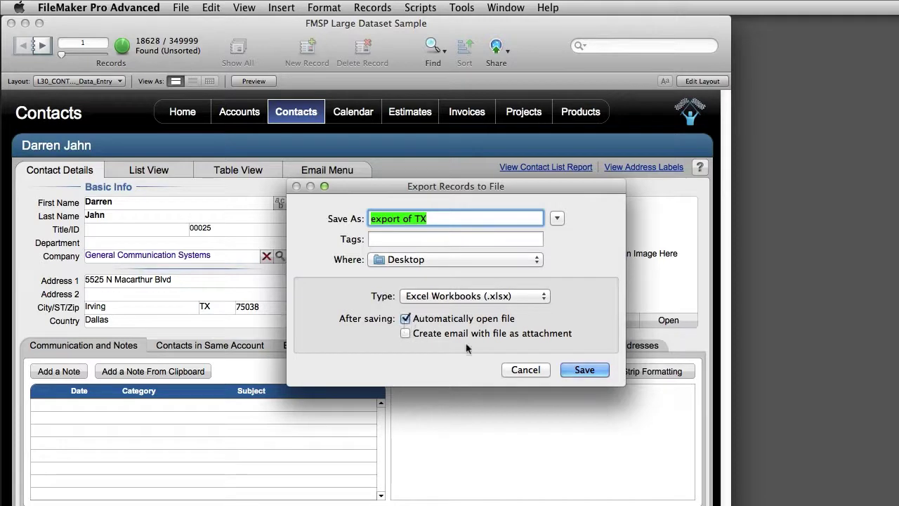
left_click(431, 219)
type(".")
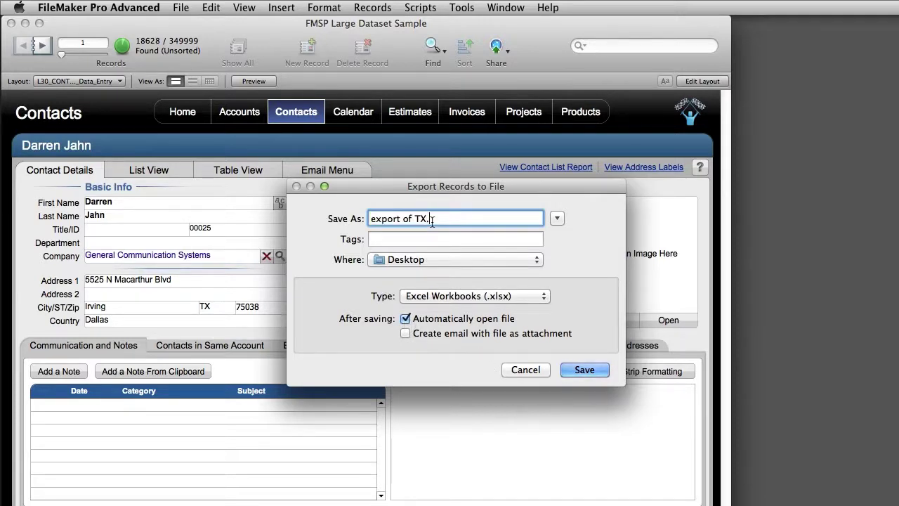
type("xlsx")
left_click(584, 371)
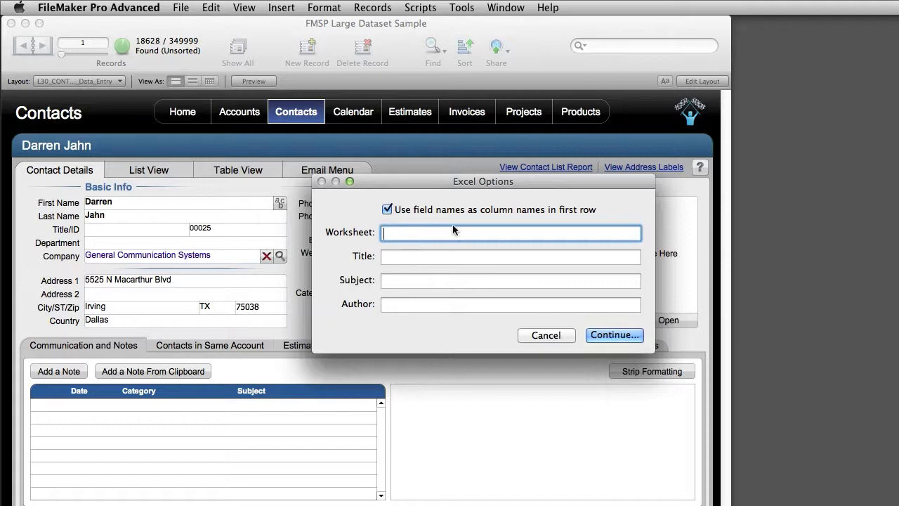
Step: Accept the Excel options and keep the current layout as the field source
left_click(605, 340)
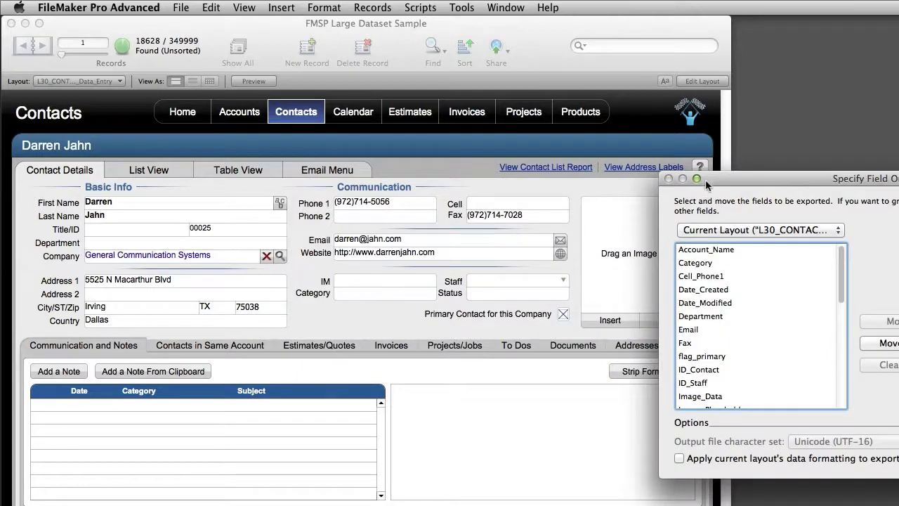
left_click_drag(705, 179, 292, 147)
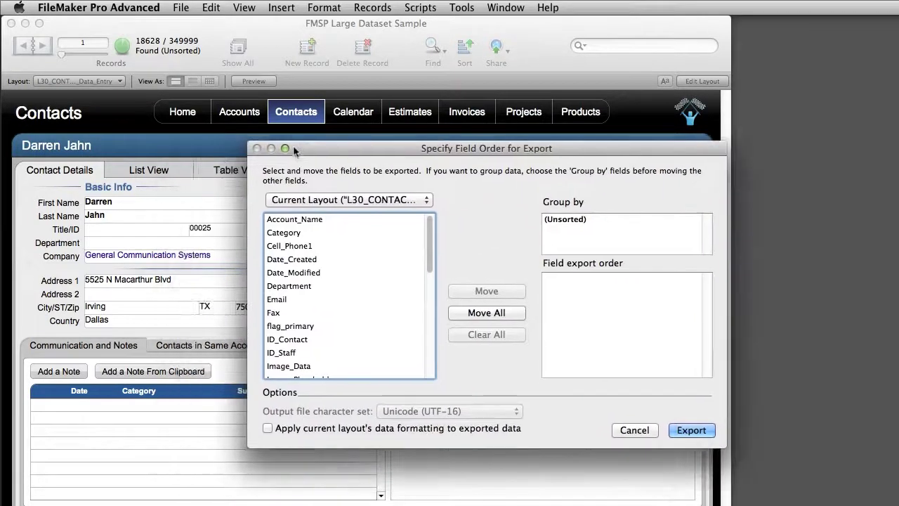
left_click(354, 199)
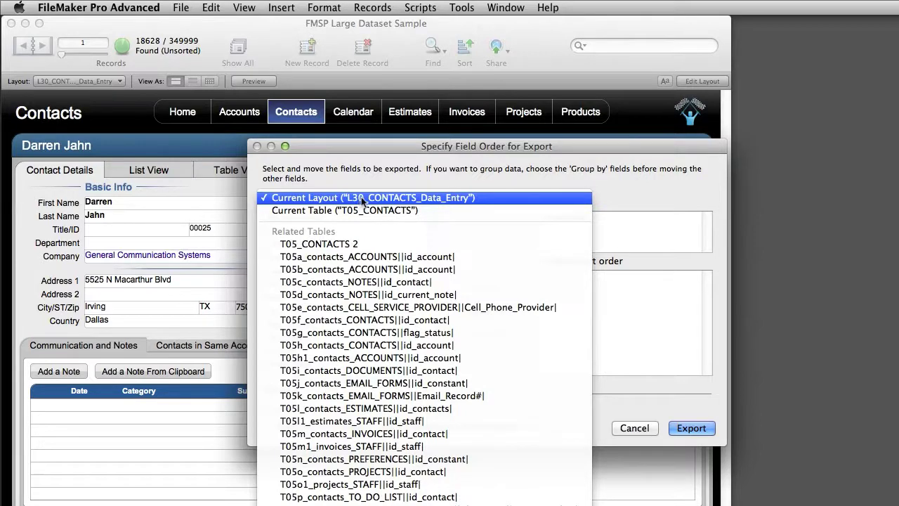
left_click(362, 201)
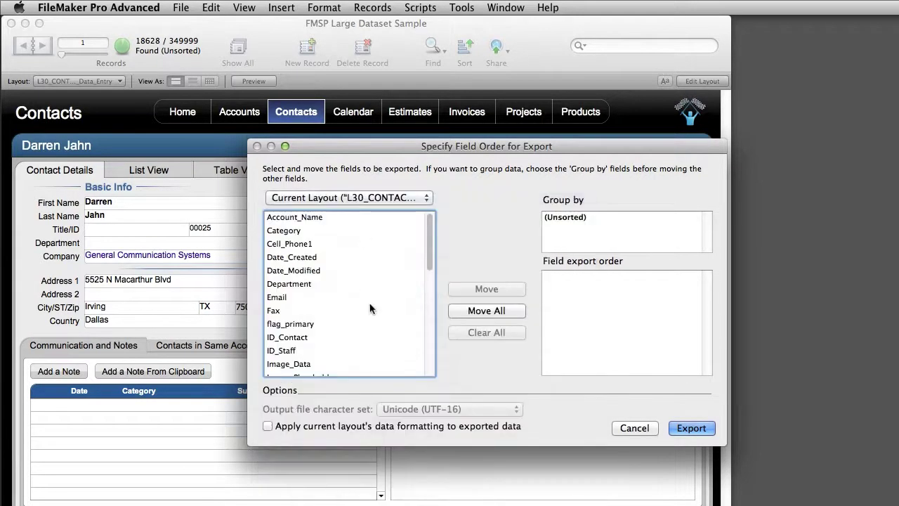
scroll(360, 301, "down", 10)
scroll(359, 299, "up", 10)
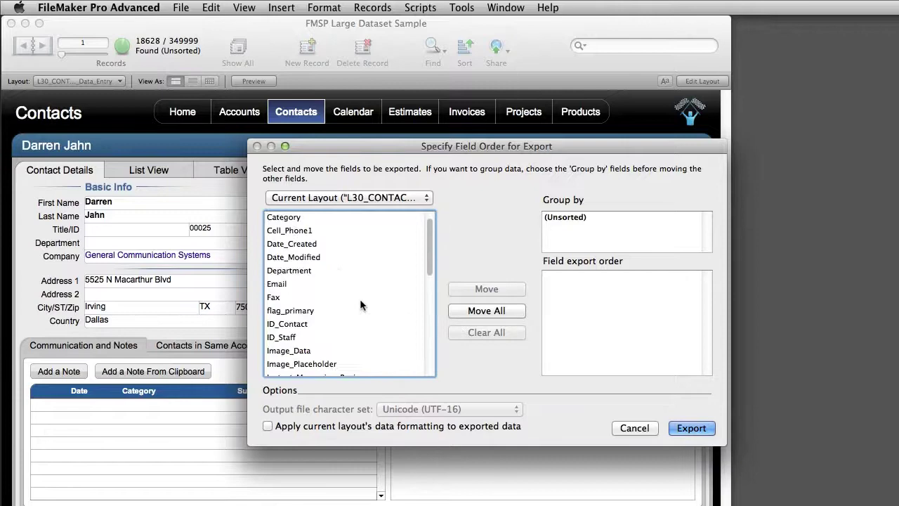
Step: Browse the T05_CONTACTS field list, then return to the current layout's fields
left_click(355, 198)
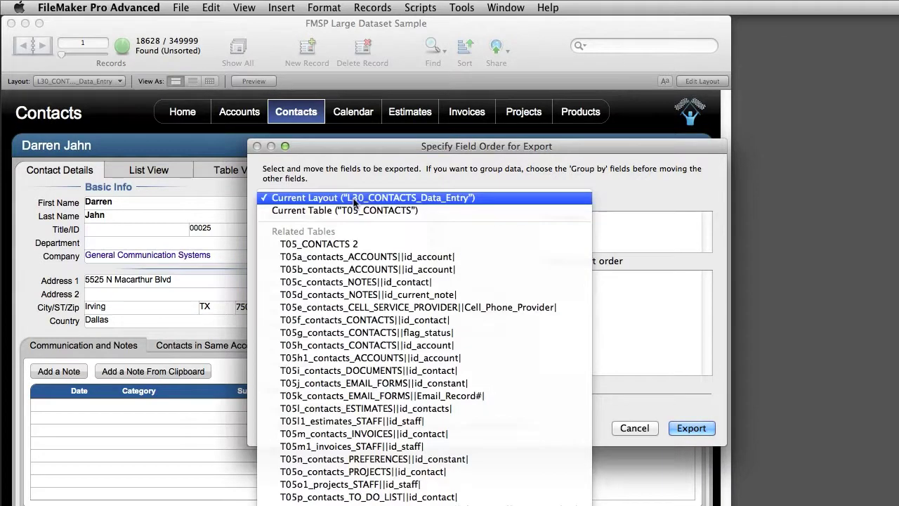
left_click(429, 212)
scroll(419, 259, "down", 20)
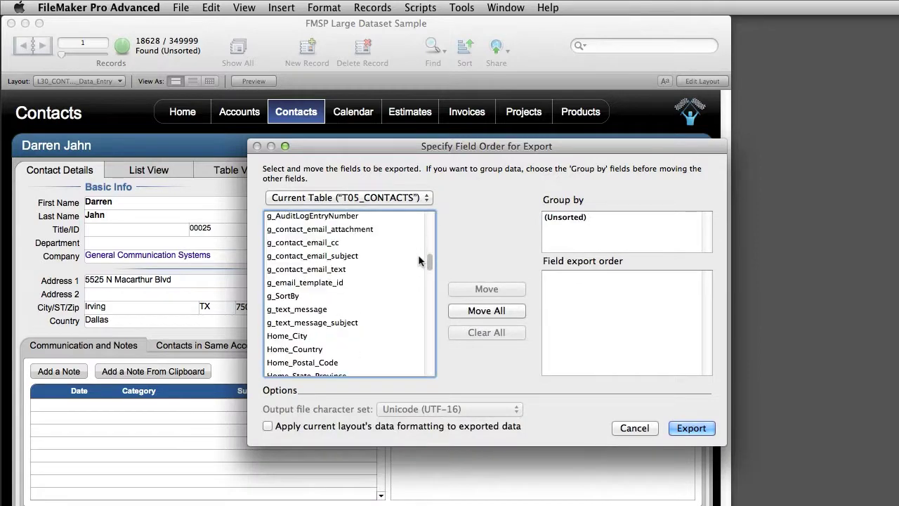
scroll(417, 246, "up", 5)
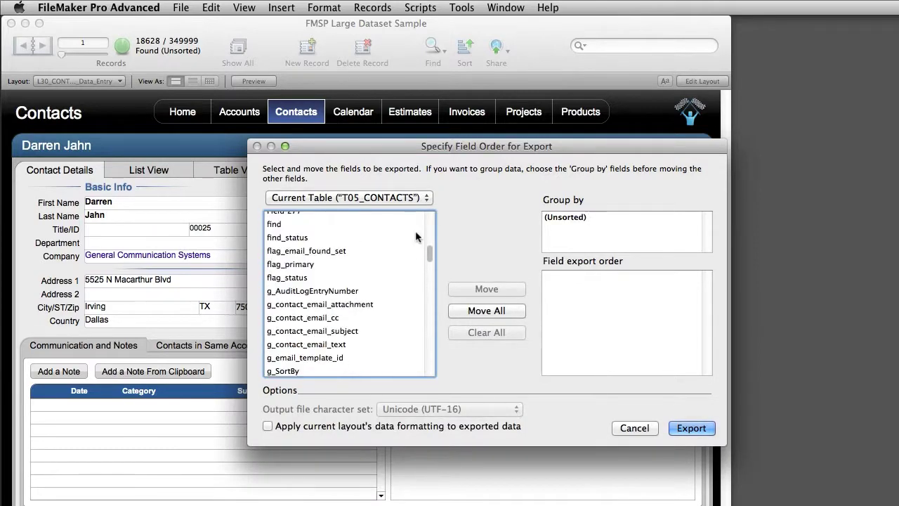
left_click(406, 198)
left_click(406, 186)
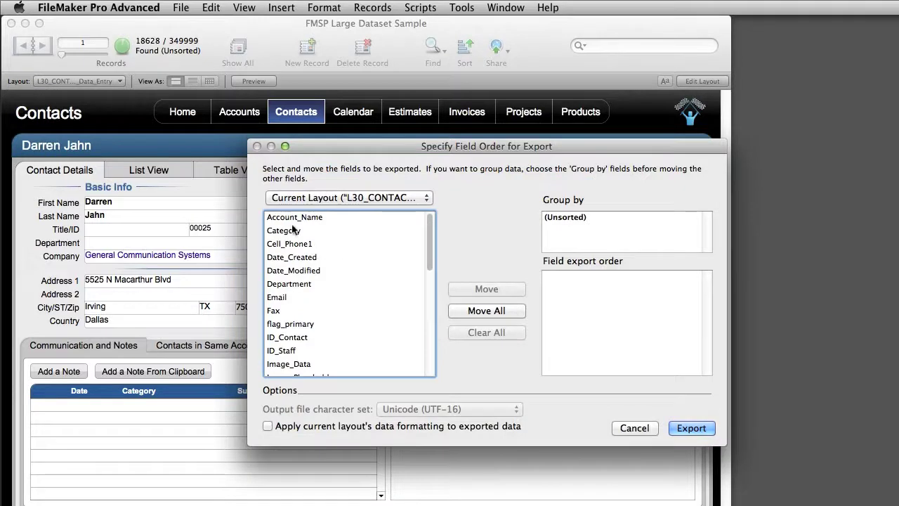
scroll(318, 291, "down", 5)
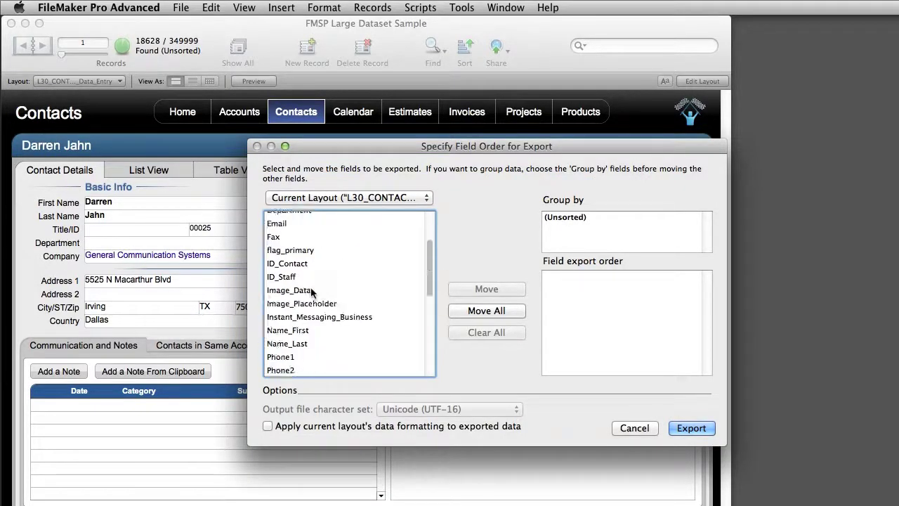
Step: Add Name_First, Name_Last and Phone1 to the export order and run the export
double_click(302, 301)
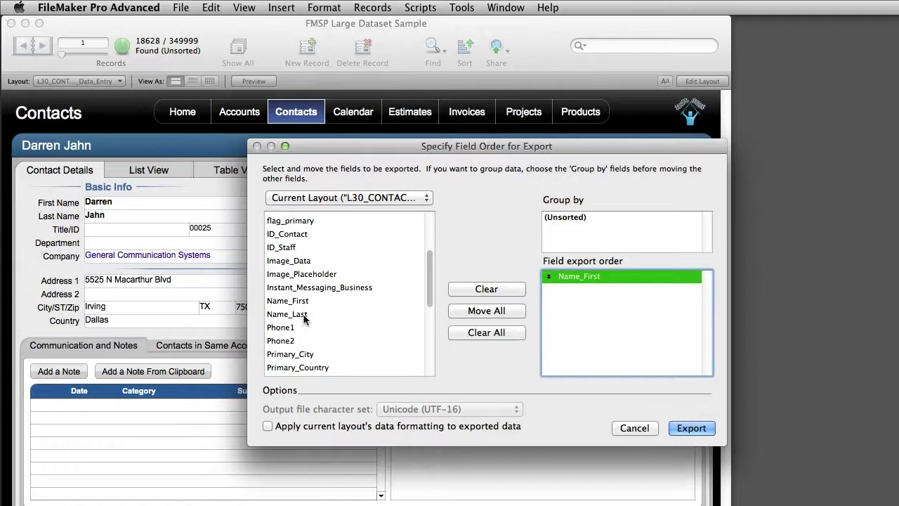
double_click(305, 320)
scroll(314, 333, "down", 2)
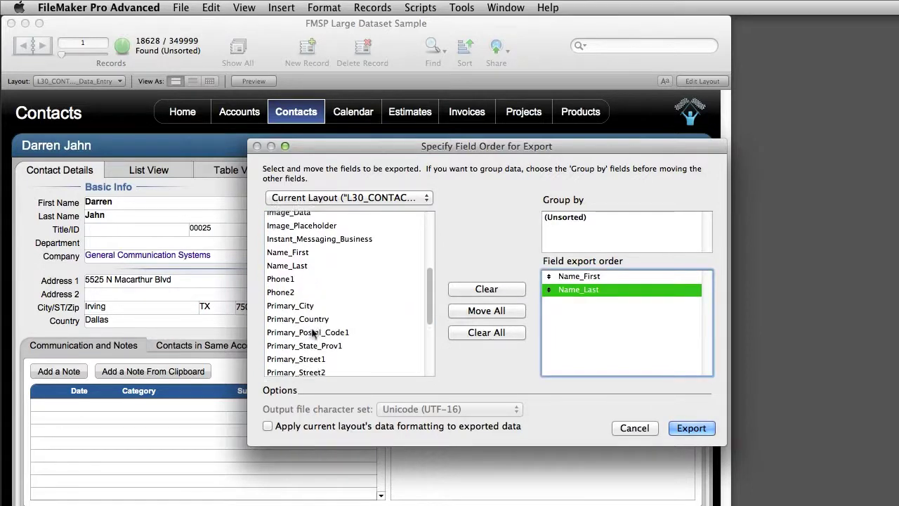
scroll(309, 309, "down", 1)
double_click(298, 268)
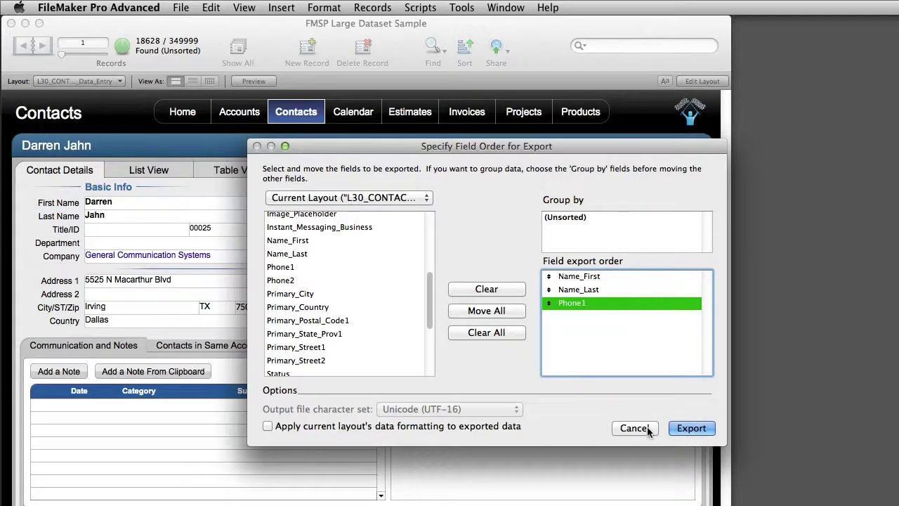
left_click(692, 428)
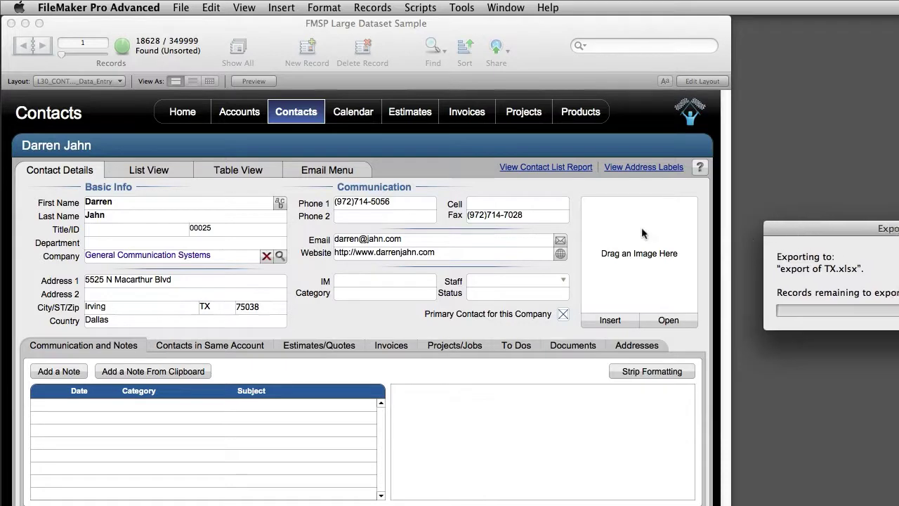
Step: Review the exported sheet, then close the export of TX.xlsx workbook
left_click_drag(811, 229, 430, 221)
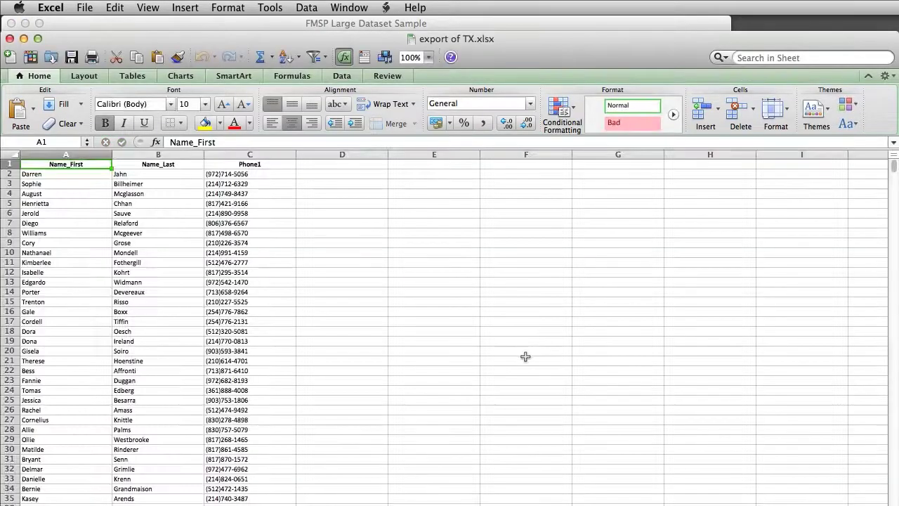
scroll(132, 288, "down", 20)
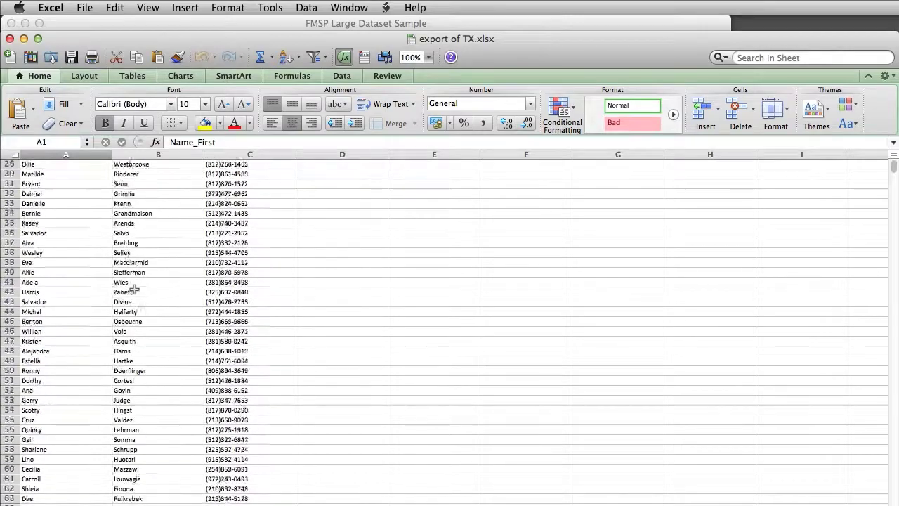
scroll(132, 288, "down", 20)
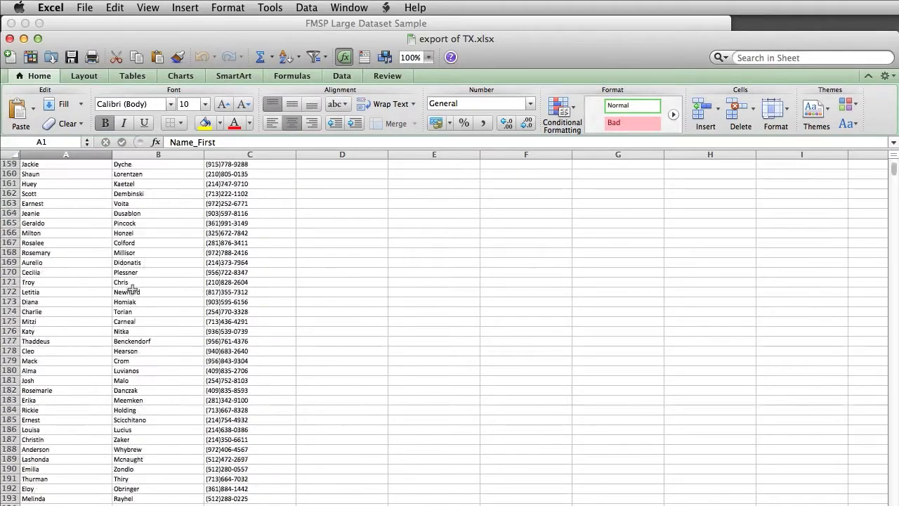
left_click(9, 39)
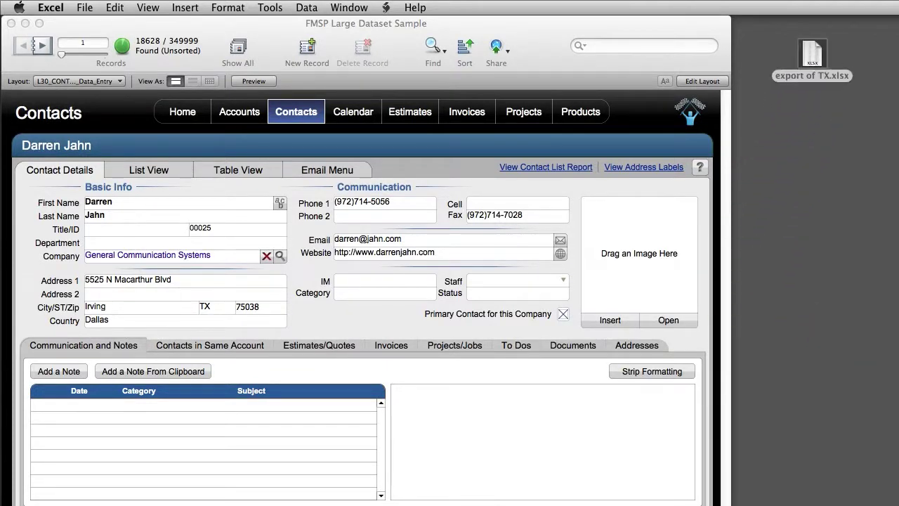
Step: Leave Excel and bring the FileMaker contacts database back to the front
key("super+q")
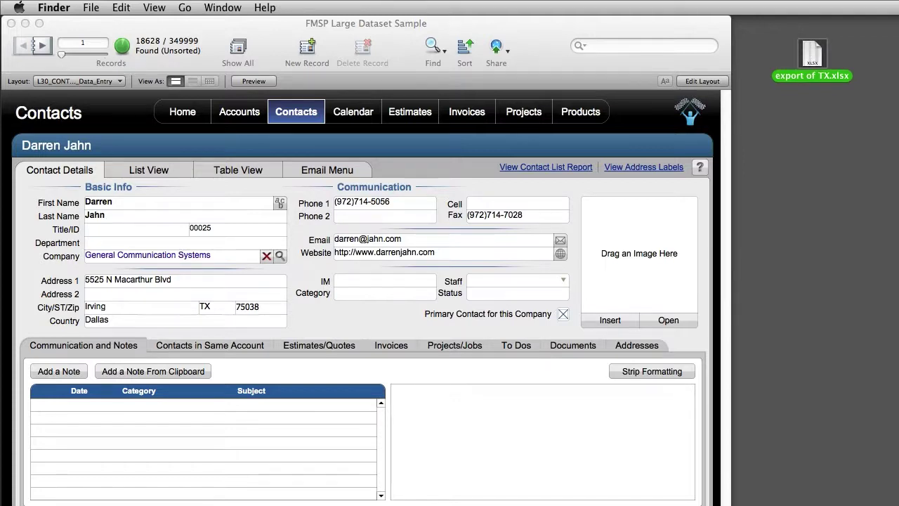
left_click(211, 23)
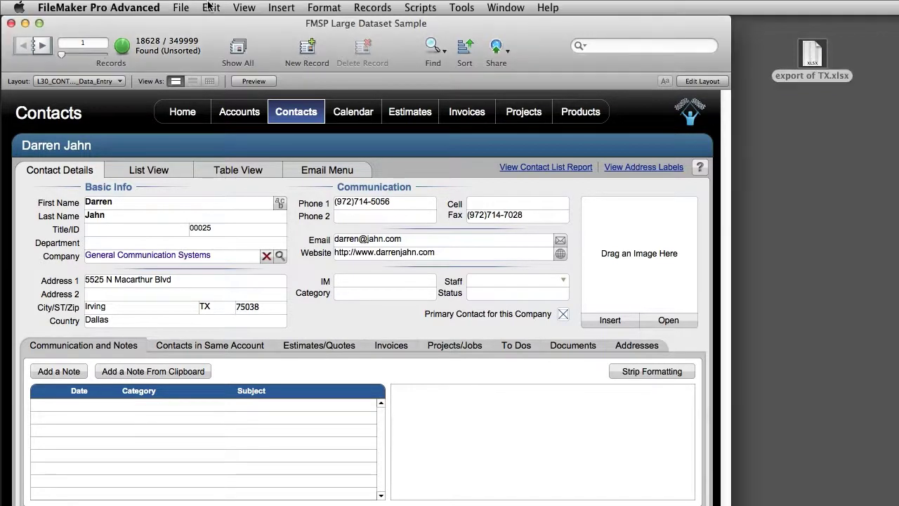
double_click(811, 60)
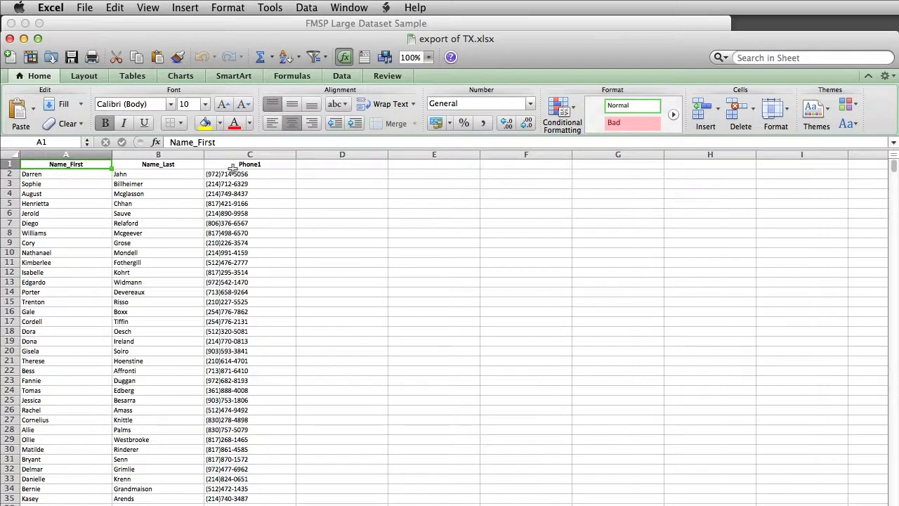
left_click_drag(239, 42, 507, 27)
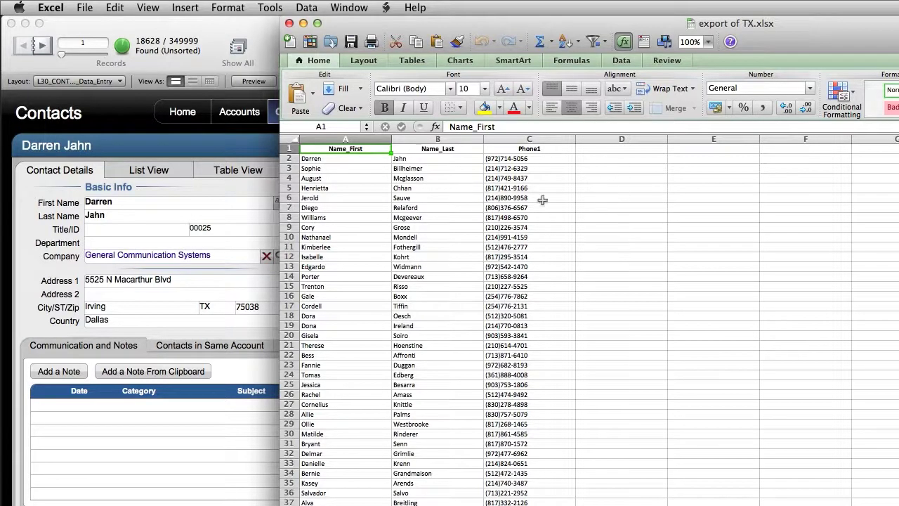
left_click(289, 23)
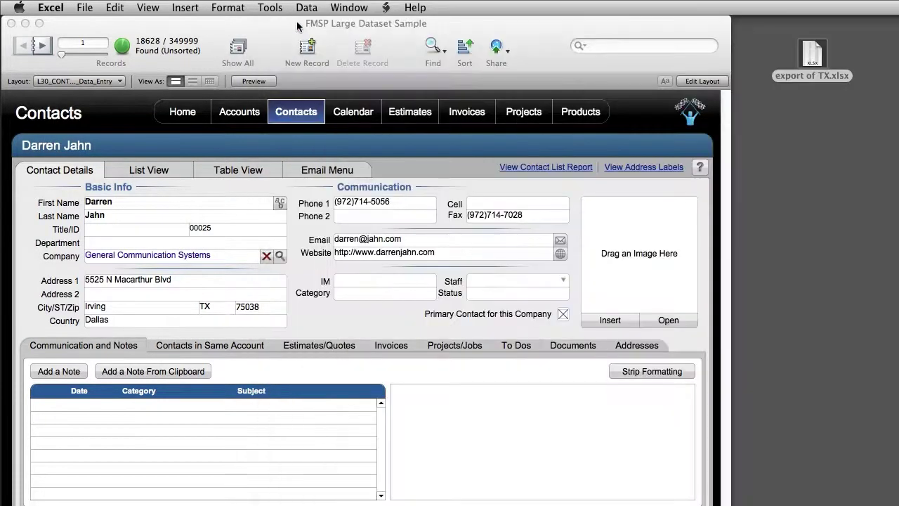
left_click(297, 26)
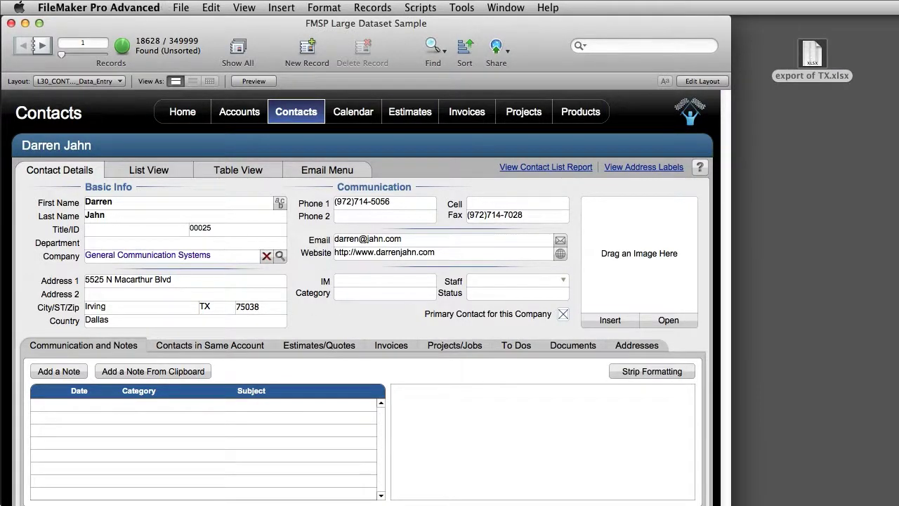
Step: Start a new export with FileMaker Pro as the type, saved as 'export TX 2.fmp12'
left_click(181, 7)
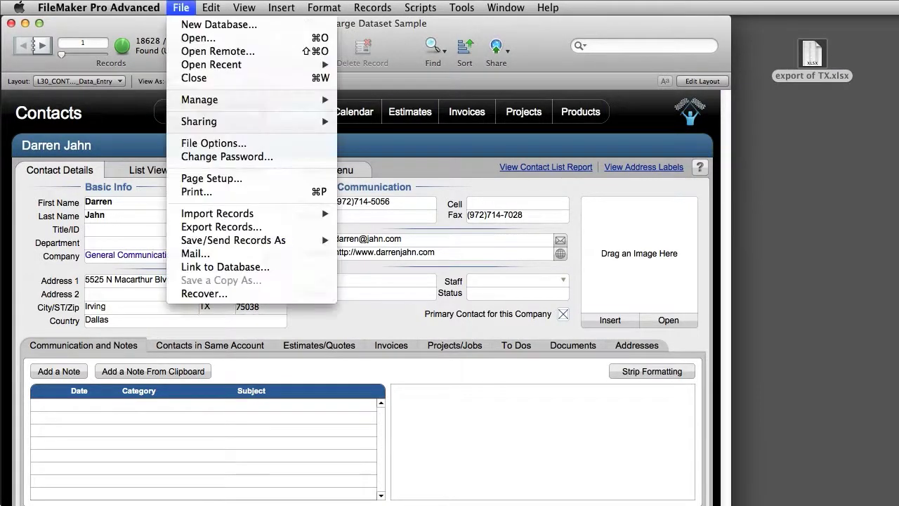
left_click(213, 227)
left_click_drag(896, 203, 458, 171)
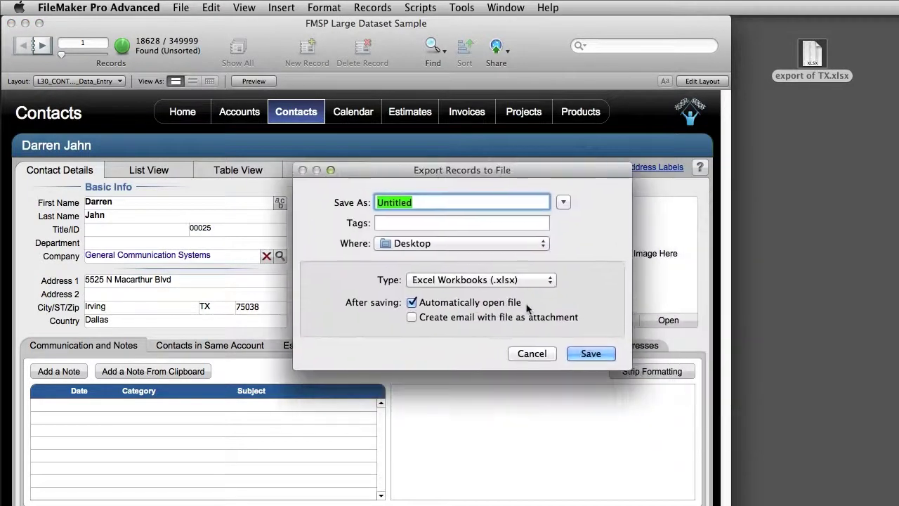
left_click(520, 281)
left_click(516, 255)
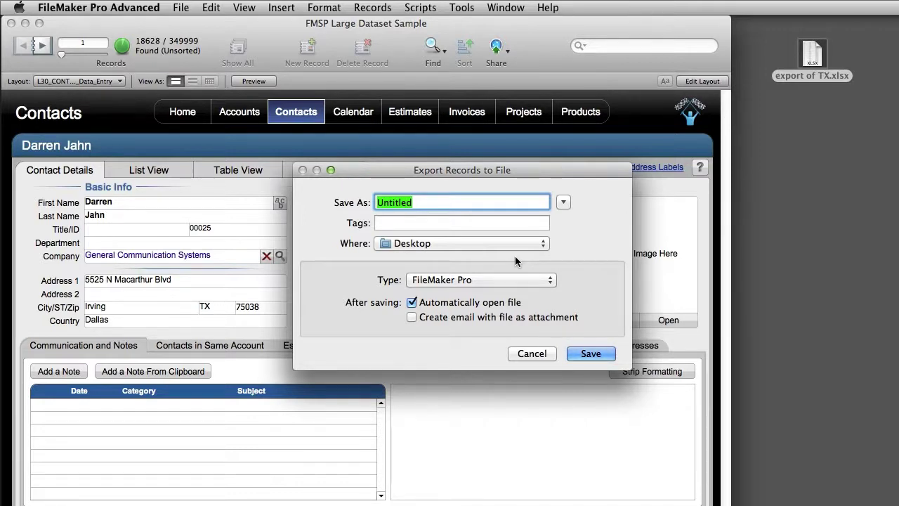
type("export TX 2.fmp12")
key("Return")
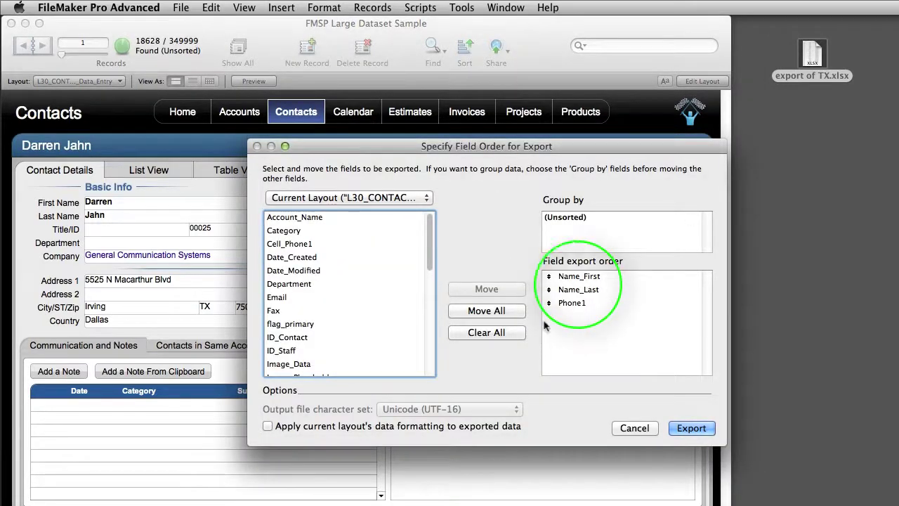
Step: Export the three fields into export TX 2.fmp12 and check its Layout pop-up
left_click(692, 429)
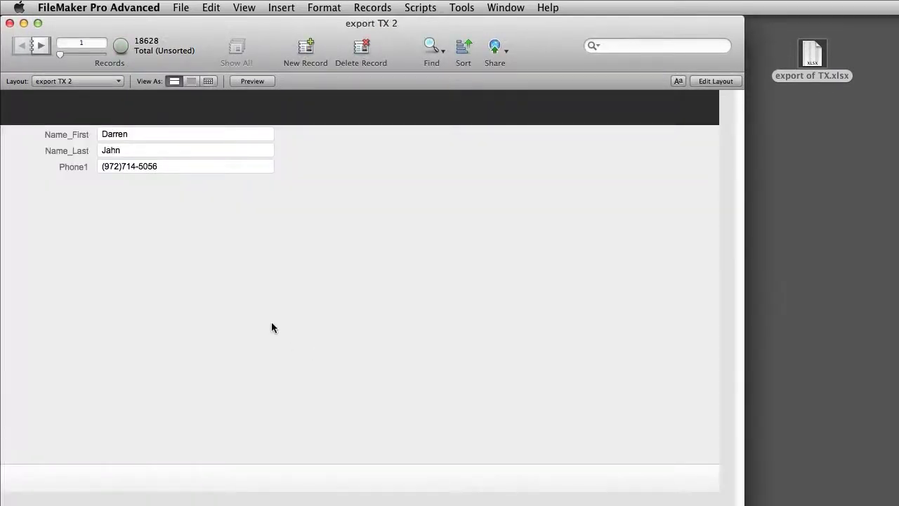
left_click(81, 83)
left_click(100, 217)
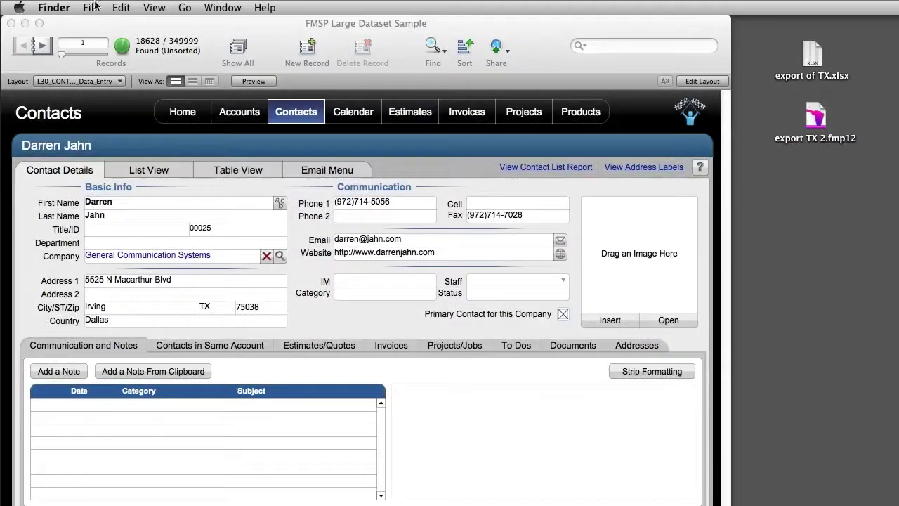
Step: Return to the contacts database, start another export and view the available file types
left_click(126, 32)
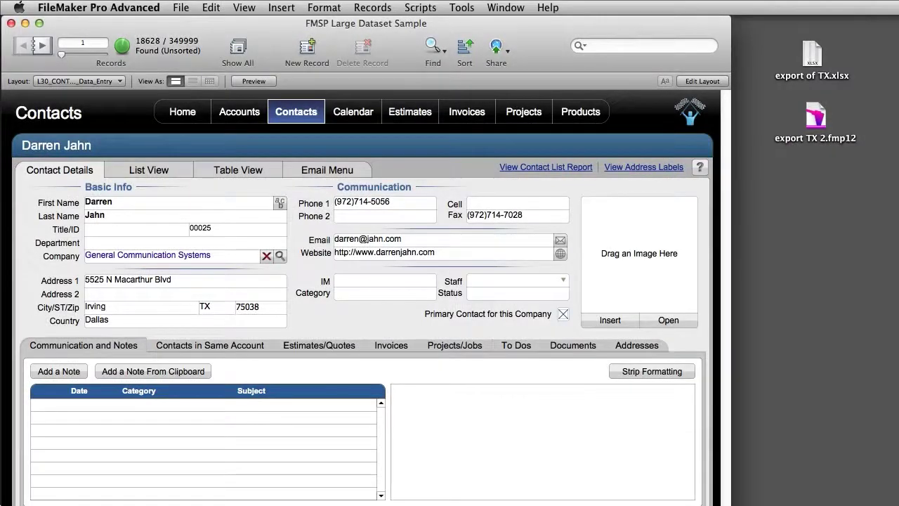
left_click(181, 7)
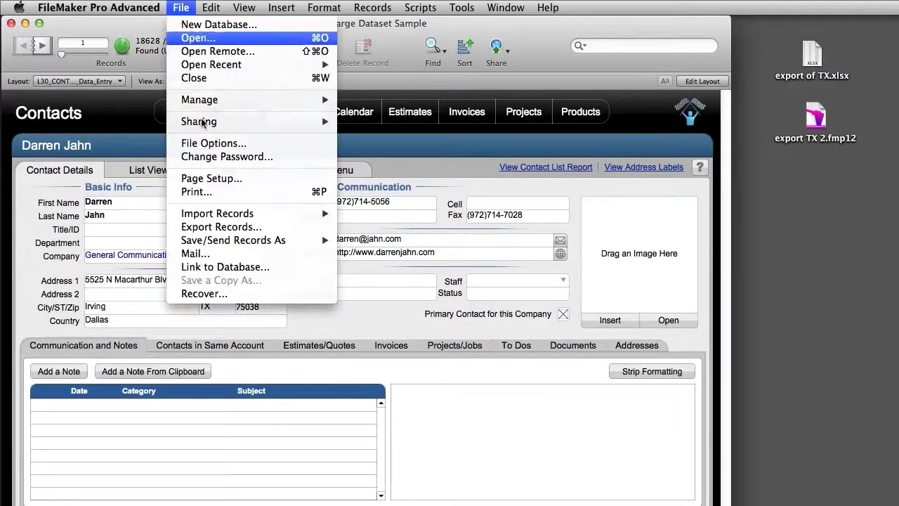
left_click(219, 229)
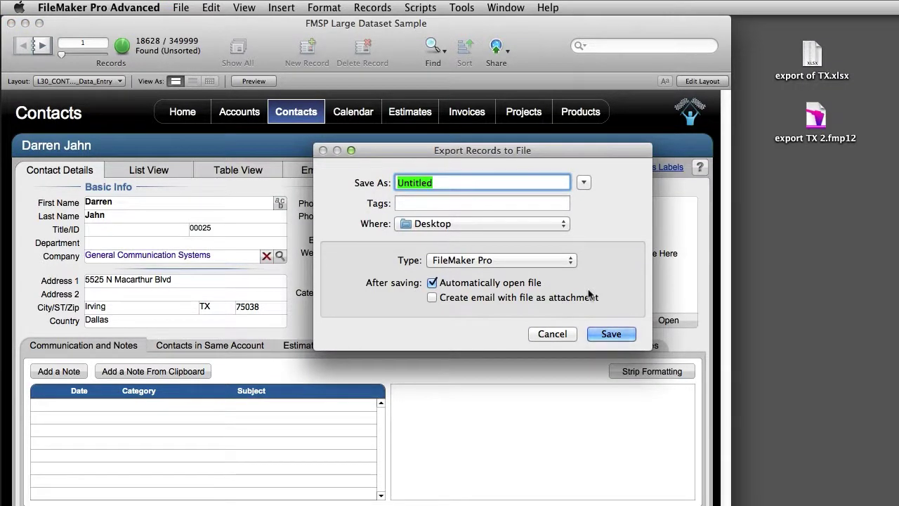
left_click(519, 265)
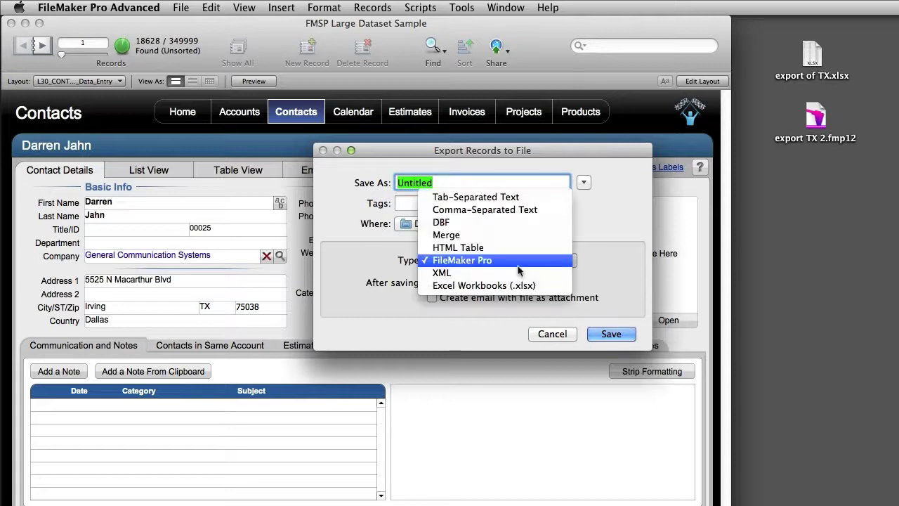